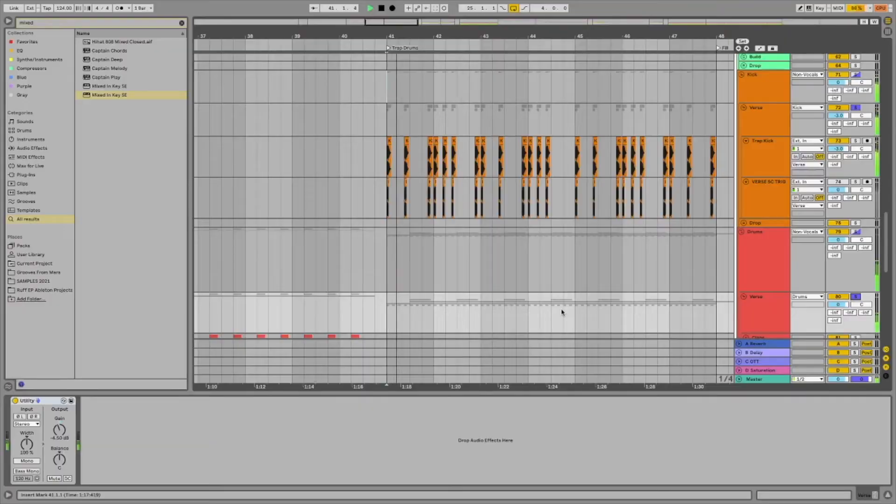
# Step: Look over the verse kick and drum tracks in the Trap Drums section during playback
pyautogui.scroll(-5, 561, 312)
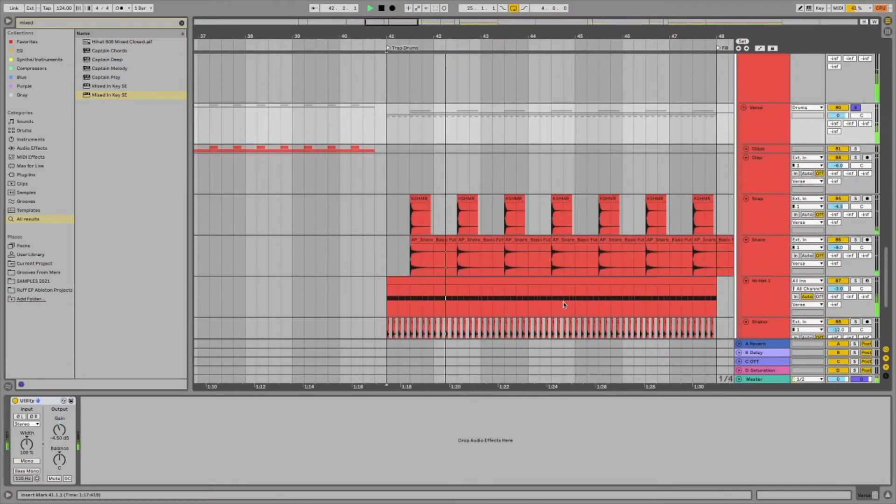
pyautogui.scroll(6, 570, 290)
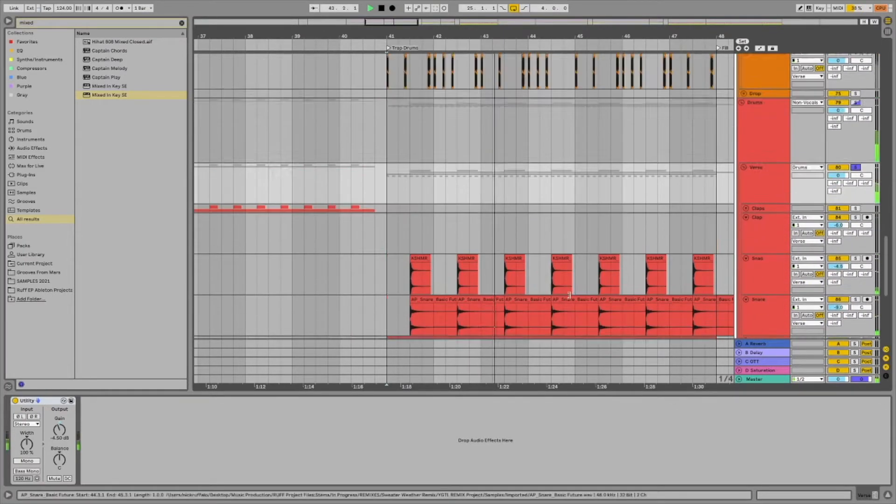
pyautogui.scroll(1, 755, 131)
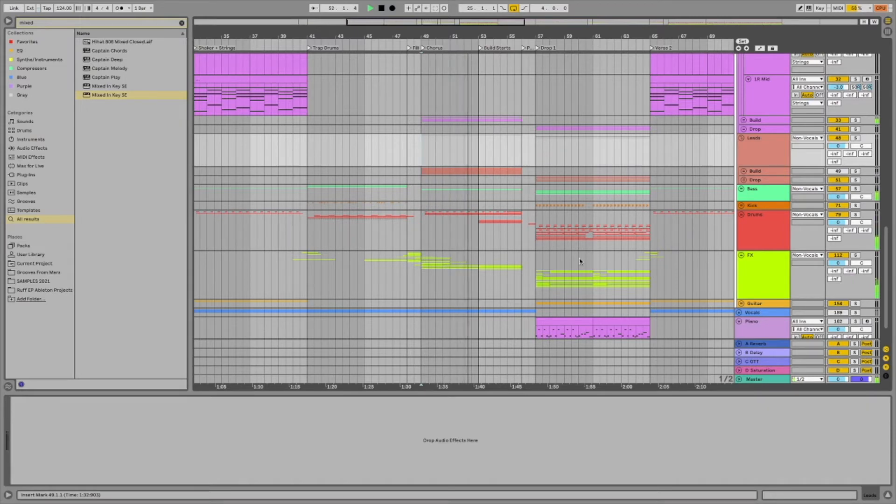
# Step: Unfold the Build chords group and its Pianos group, solo Piano 1 and listen to it in the chorus
pyautogui.click(744, 120)
pyautogui.click(746, 135)
pyautogui.scroll(-1, 747, 140)
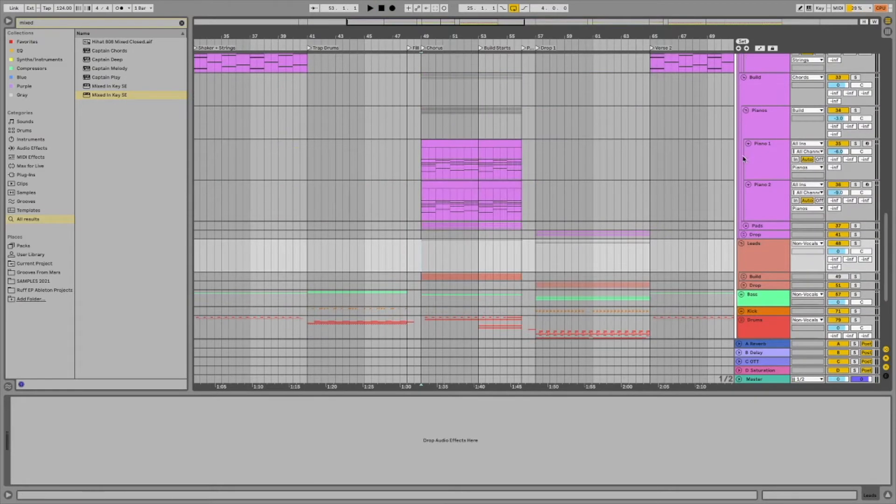
pyautogui.click(751, 160)
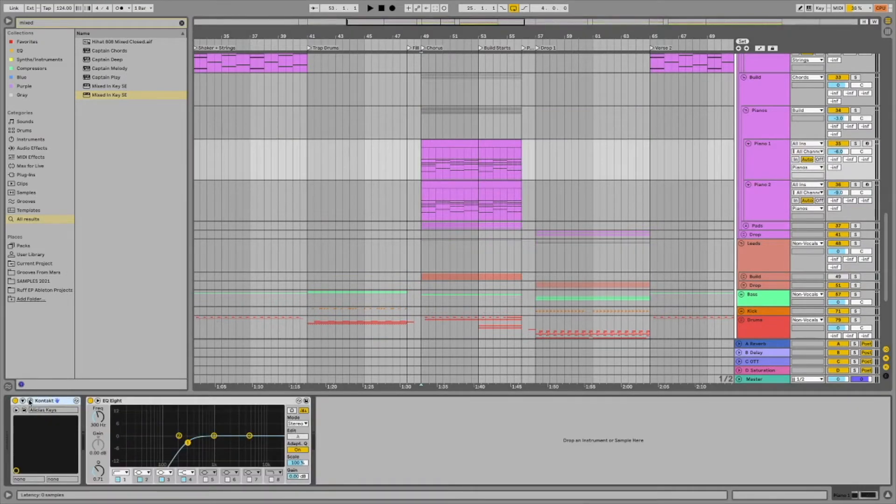
pyautogui.click(856, 144)
pyautogui.press('space')
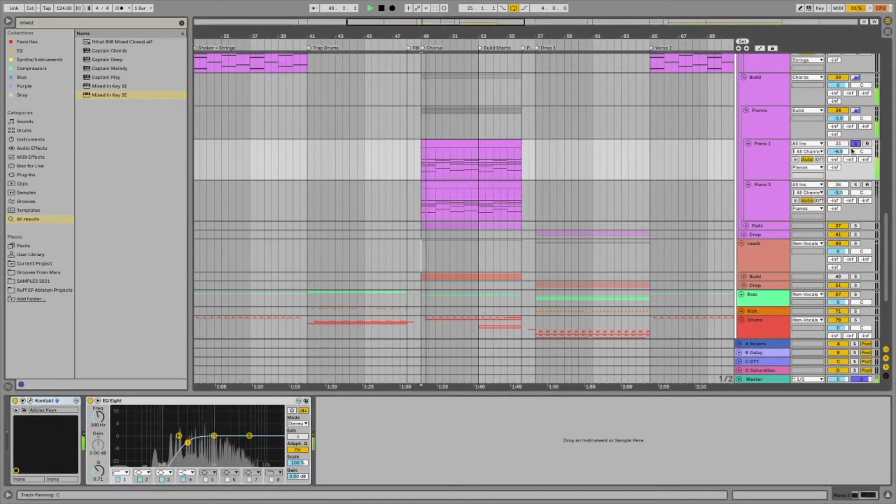
pyautogui.press('space')
# Step: Show the devices of Piano 2, solo it together with Piano 1 and play the chorus
pyautogui.click(760, 191)
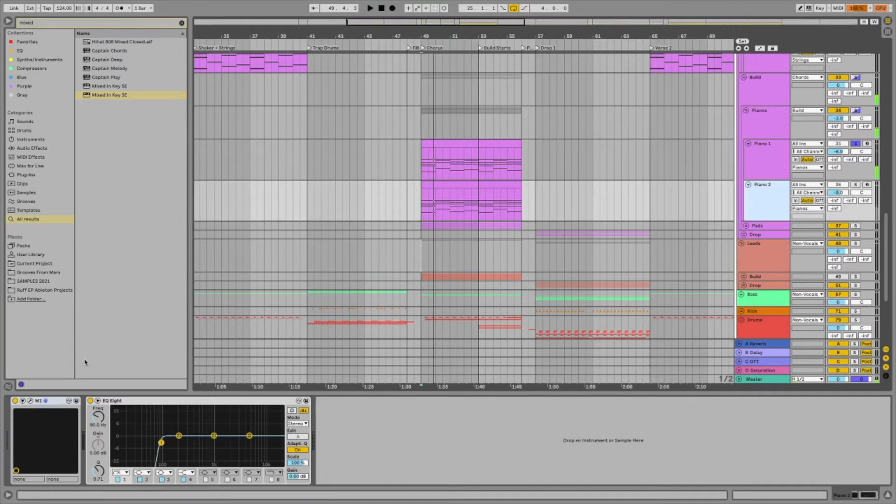
pyautogui.click(856, 185)
pyautogui.press('space')
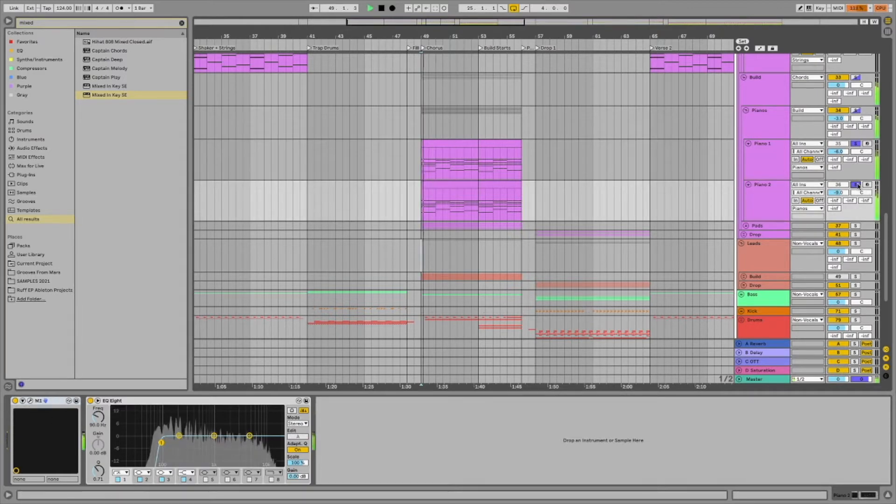
pyautogui.press('space')
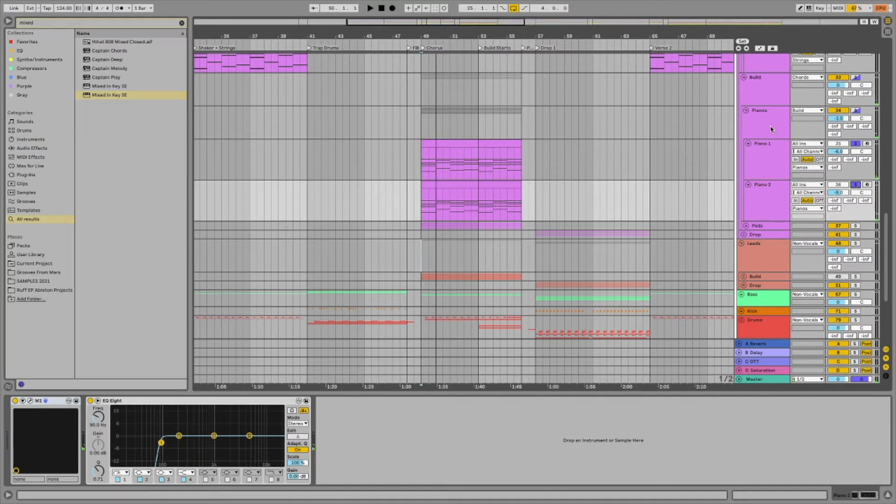
# Step: Inspect the OTT, RC-20 Retro Color and FabFilter Pro-Q 3 settings on the Pianos group, closing each plug-in window
pyautogui.click(771, 129)
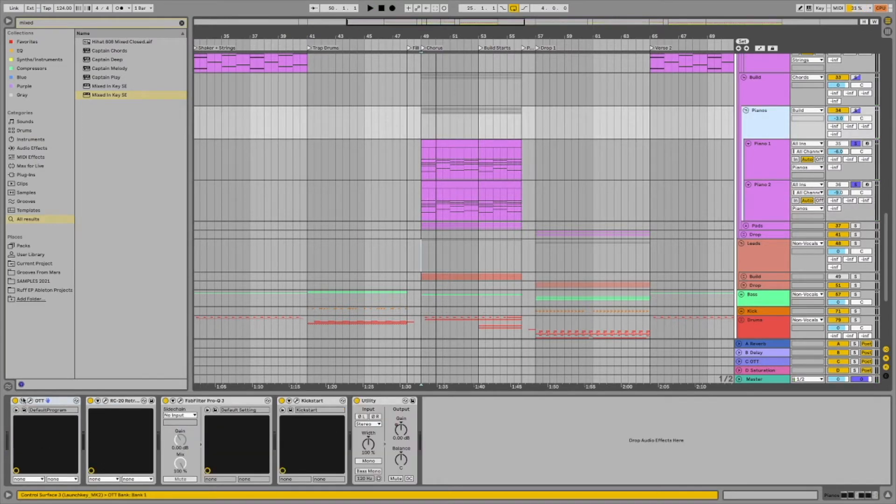
pyautogui.click(31, 401)
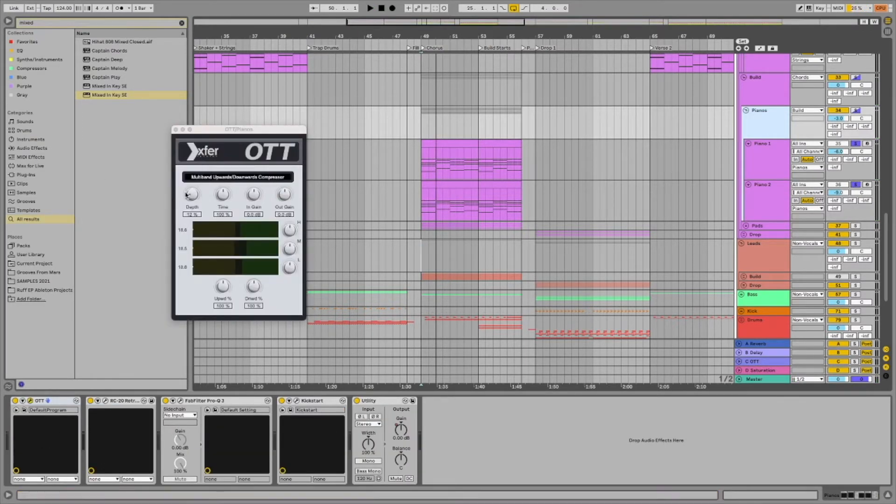
pyautogui.click(175, 129)
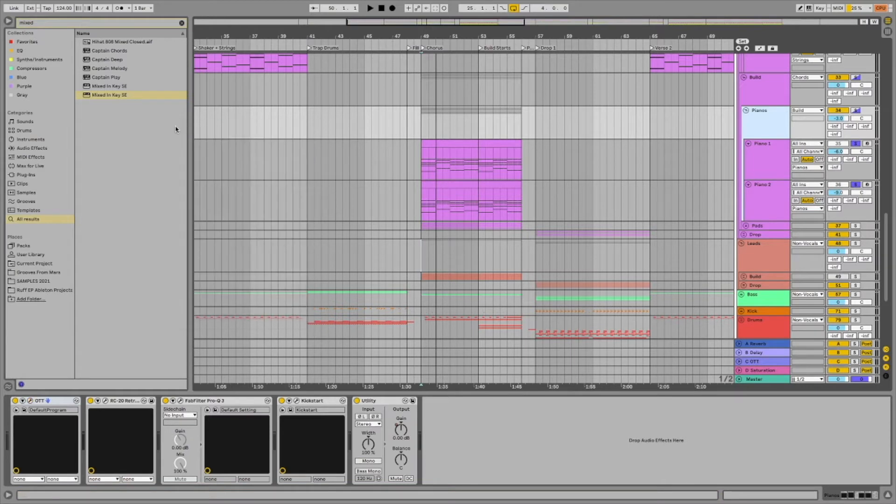
pyautogui.click(105, 401)
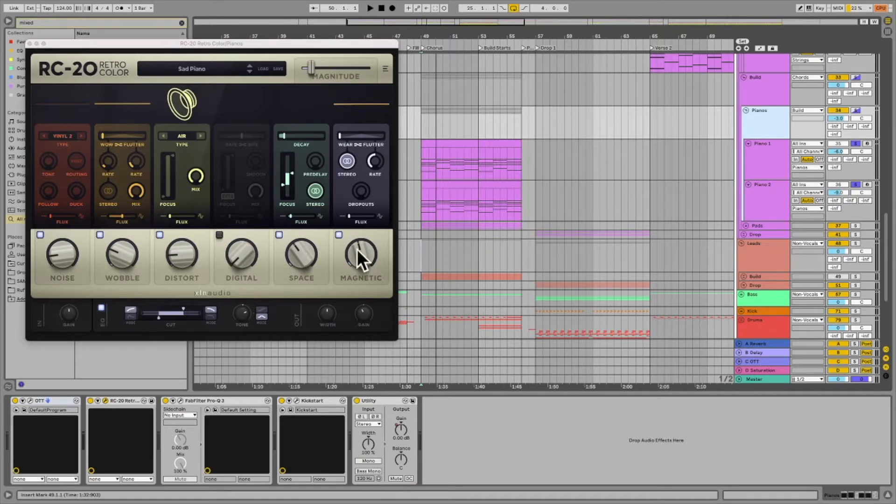
pyautogui.click(29, 44)
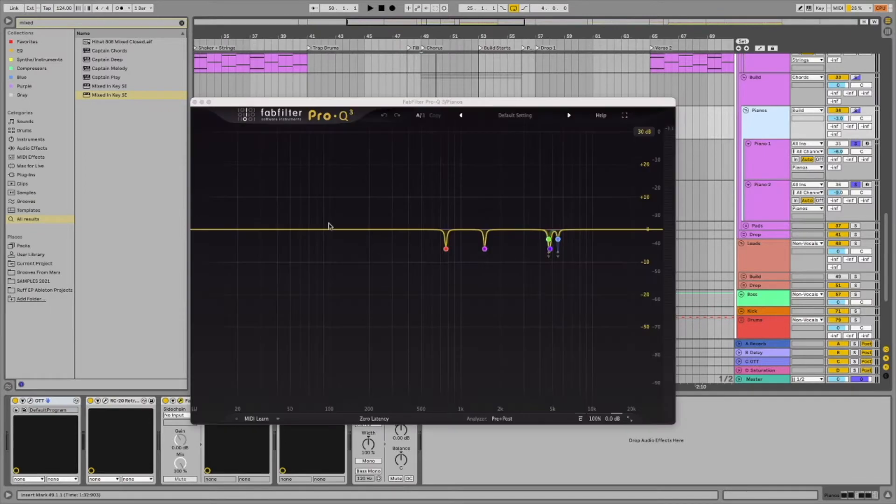
pyautogui.click(195, 102)
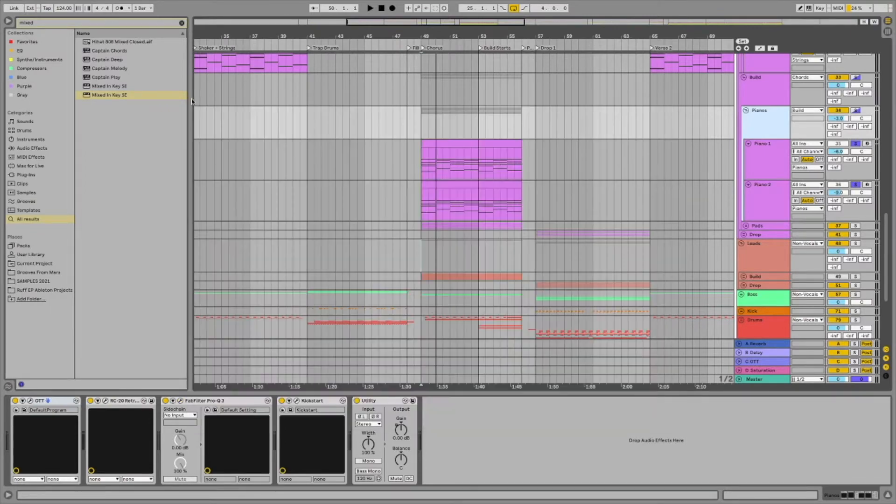
# Step: Fold the Pianos group and audition the chorus pads, adding the Bass and Pianos groups to the solo
pyautogui.click(746, 112)
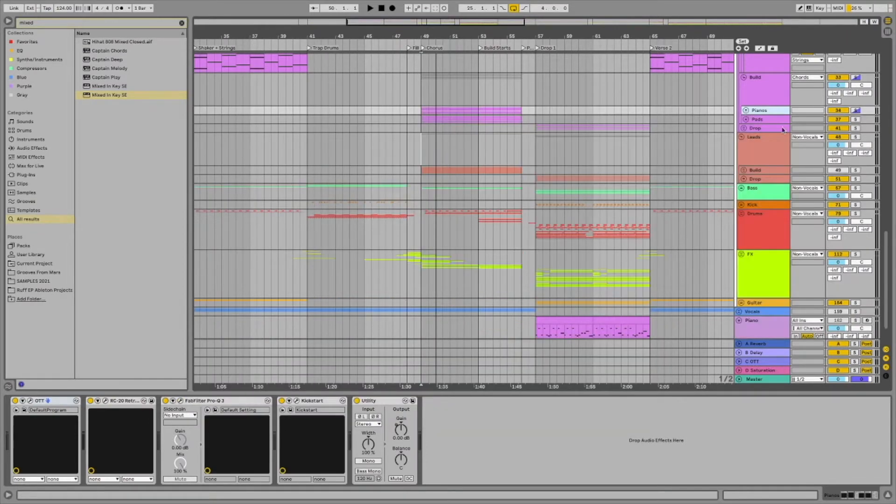
pyautogui.press('space')
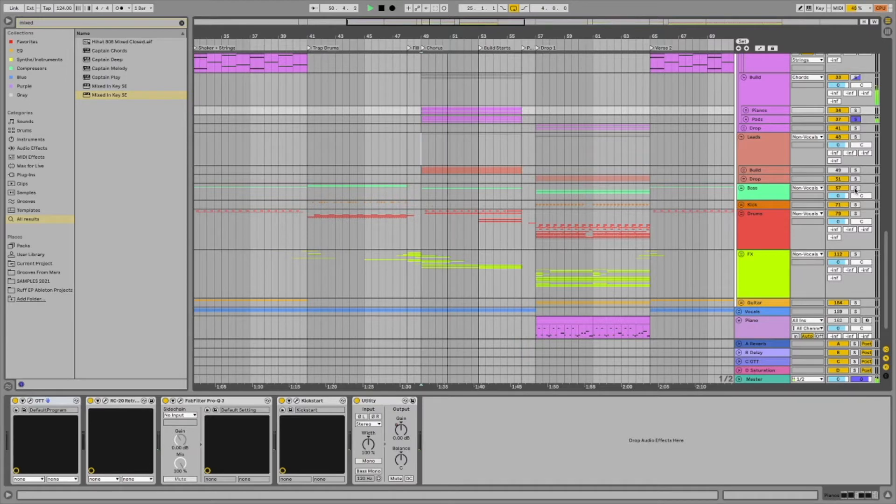
pyautogui.click(856, 189)
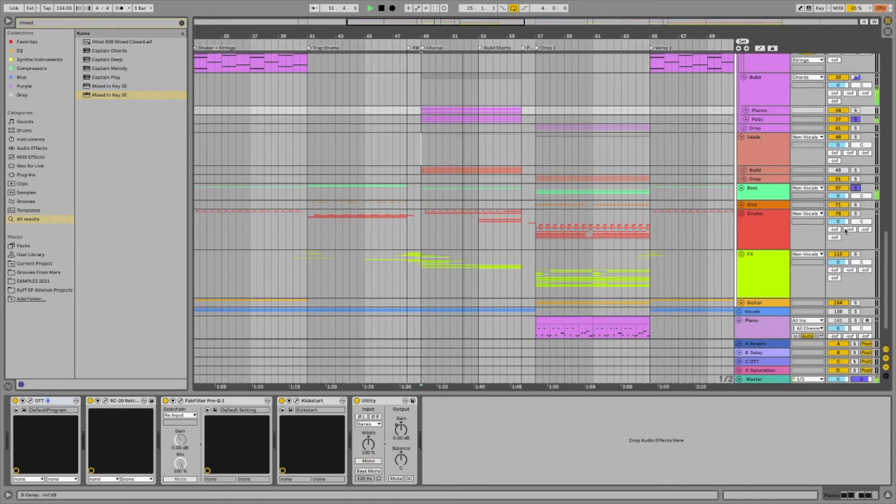
pyautogui.click(742, 215)
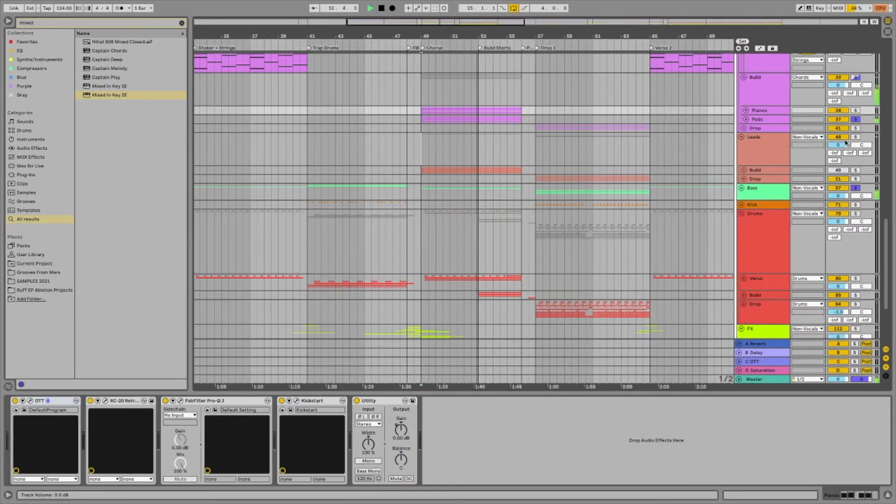
pyautogui.click(857, 112)
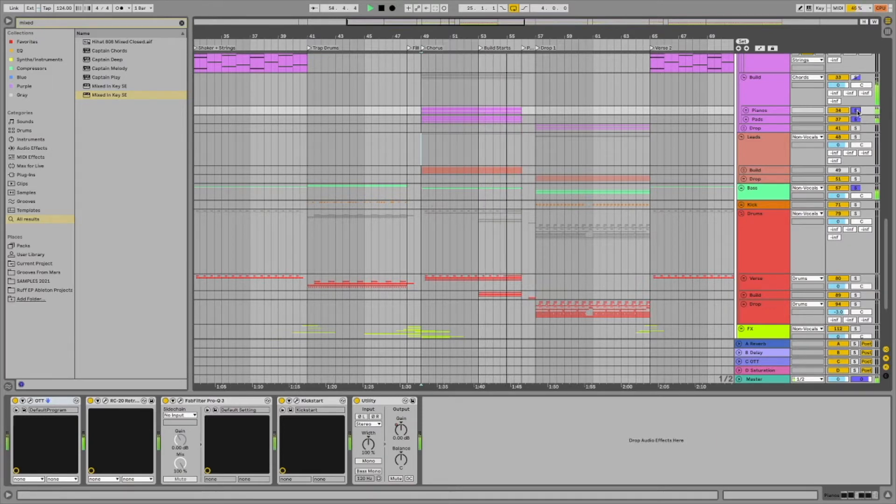
pyautogui.click(857, 112)
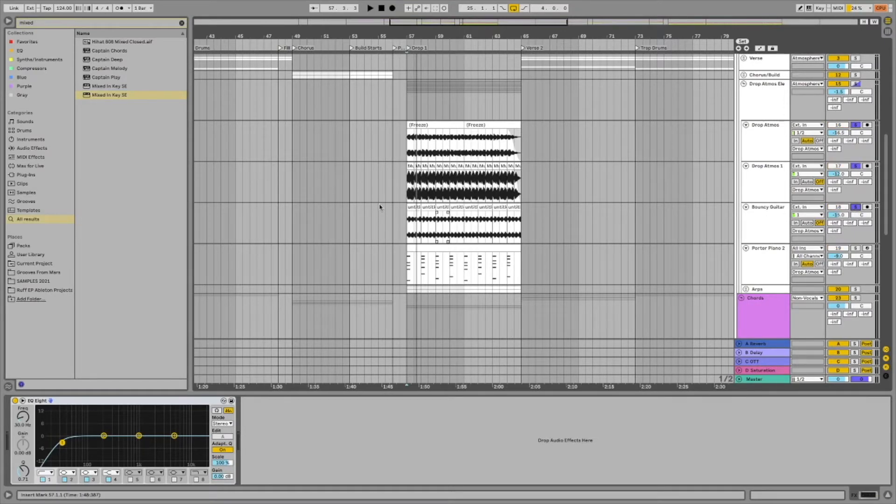
# Step: Play Drop 1 with the Bouncy Guitar devices shown, and add Porter Piano 2 to the soloed atmosphere tracks
pyautogui.click(413, 234)
pyautogui.press('space')
pyautogui.scroll(-3, 569, 211)
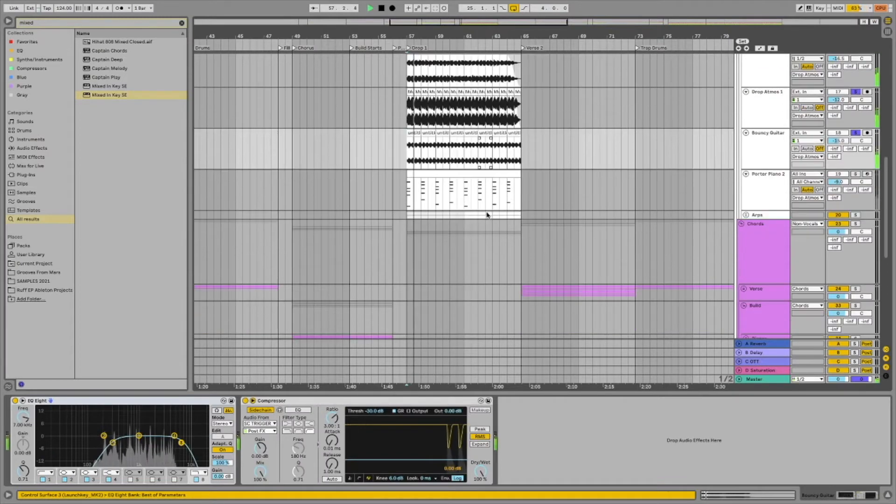
pyautogui.click(856, 173)
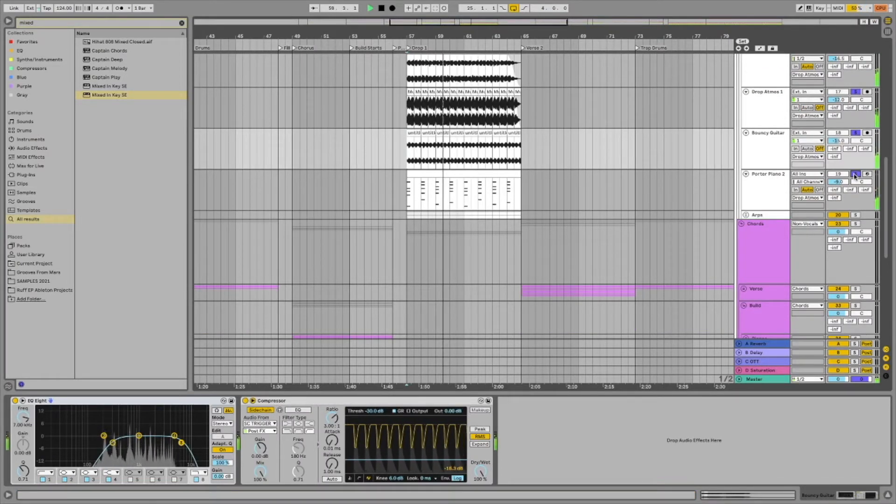
# Step: Show the Arps group's effects, unfold the group and solo an arp track during the drop playback
pyautogui.click(765, 215)
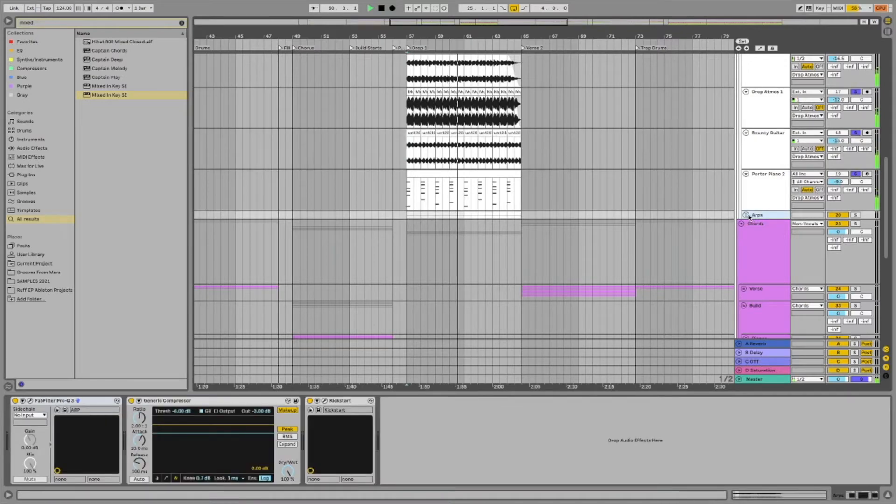
pyautogui.click(746, 215)
pyautogui.click(856, 144)
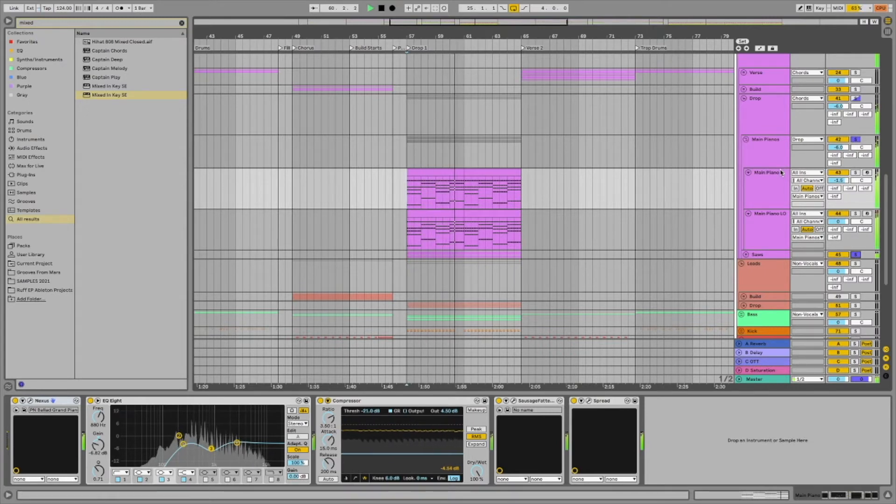
# Step: Stop playback and inspect the effect chains of the Saws, Main Pianos and Drop chord groups
pyautogui.press('space')
pyautogui.click(752, 254)
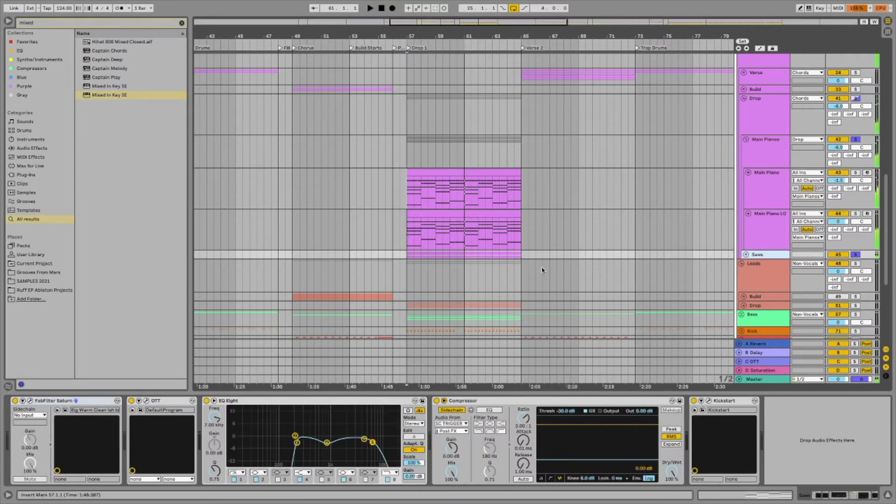
pyautogui.click(764, 160)
pyautogui.click(774, 115)
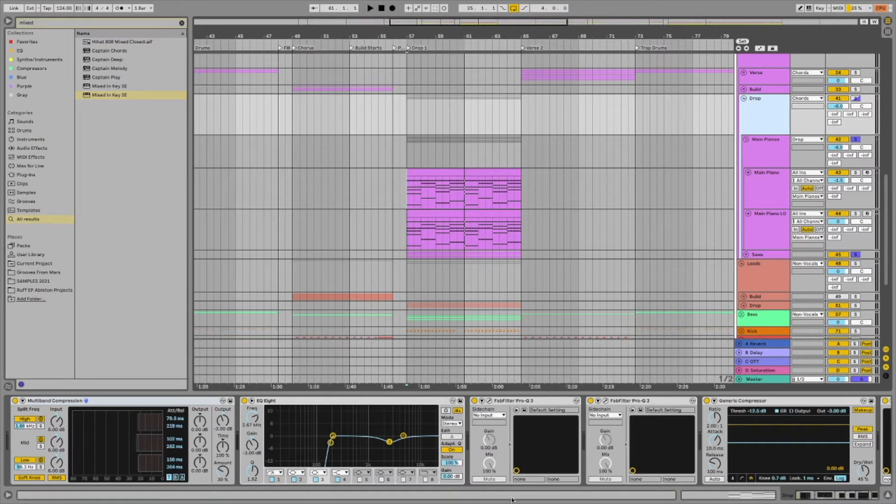
pyautogui.scroll(-3, 589, 410)
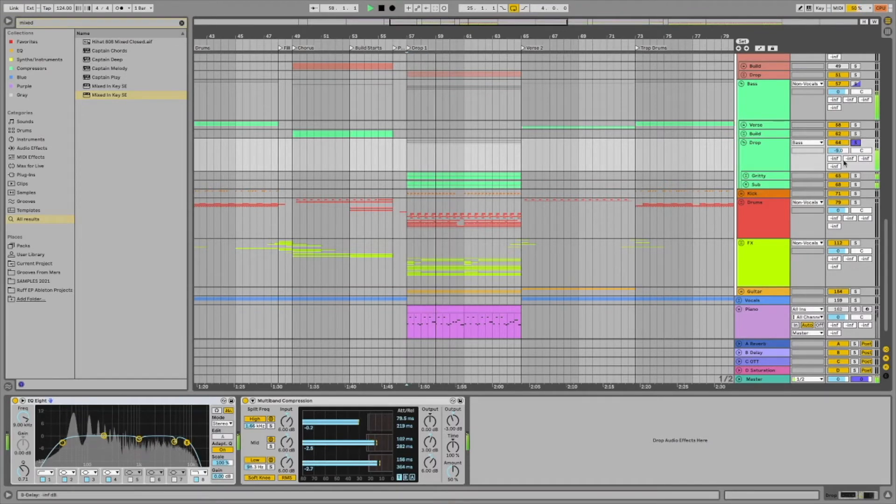
# Step: Stop playback, unfold the Gritty group in the drop bass and solo the Gritty 1 track
pyautogui.press('space')
pyautogui.click(746, 176)
pyautogui.click(758, 217)
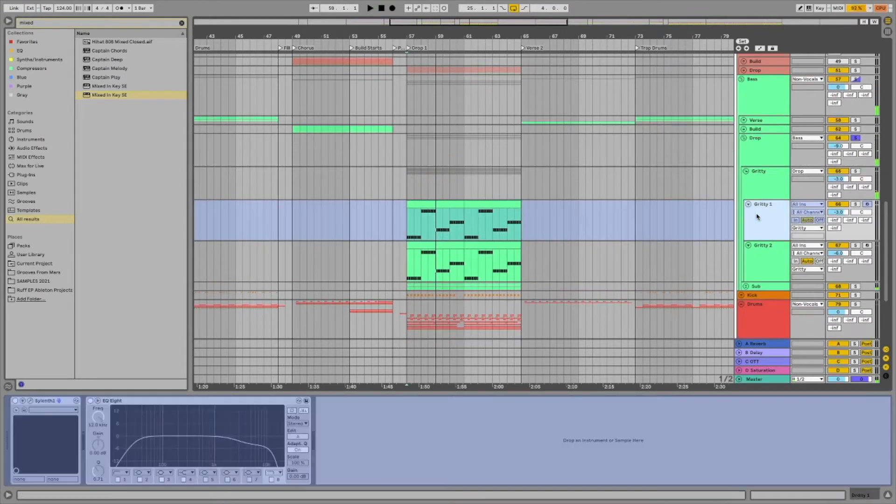
pyautogui.click(857, 204)
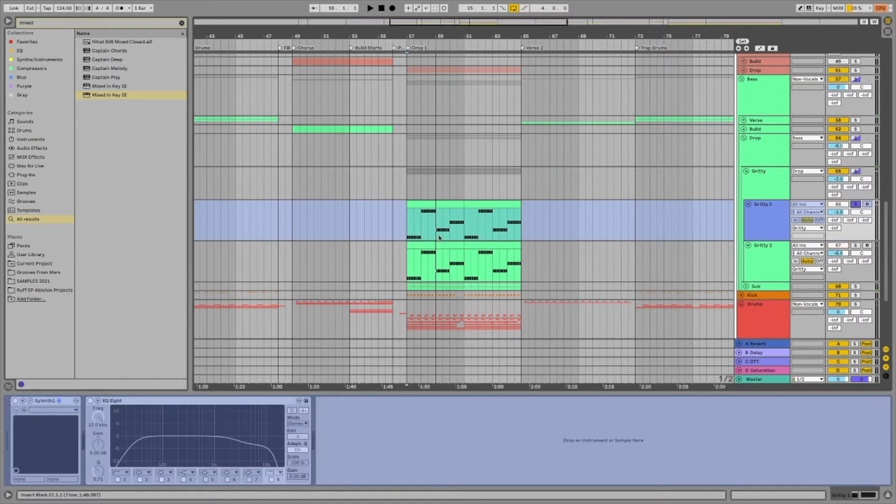
# Step: Play the drop from bar 57 with Gritty 1 and Gritty 2 soloed
pyautogui.click(409, 225)
pyautogui.scroll(-3, 456, 260)
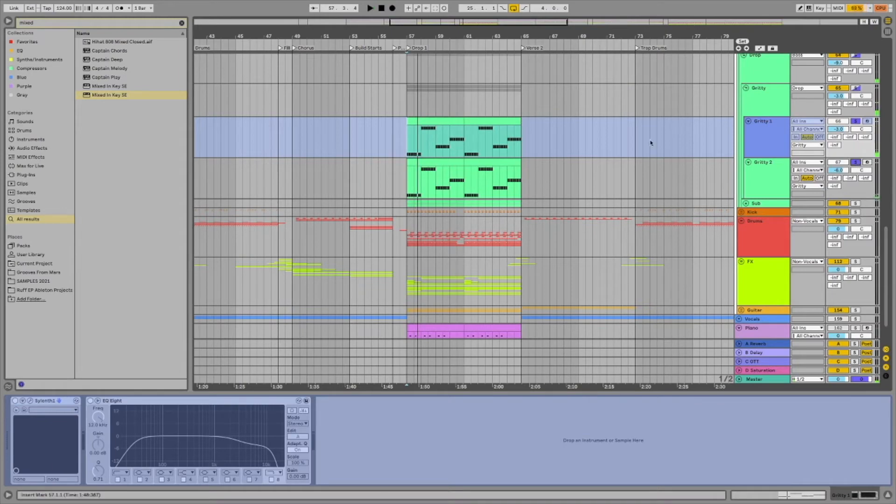
pyautogui.press('space')
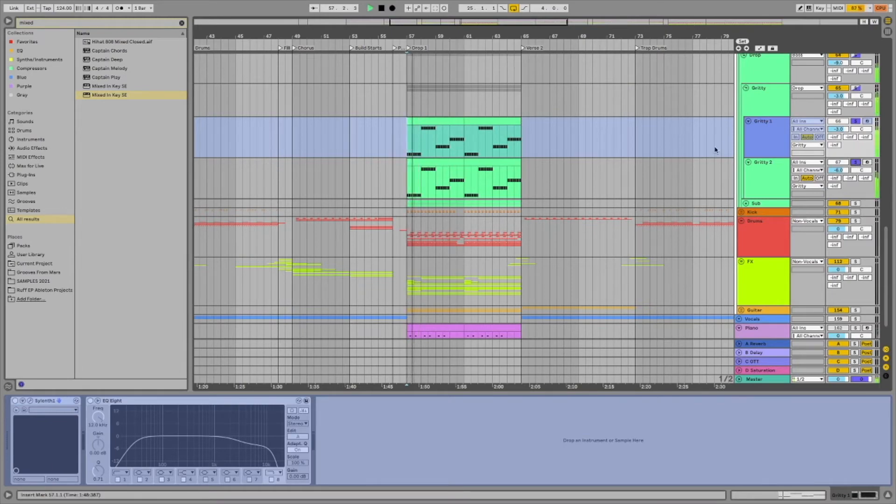
# Step: Unfold the Sub bass group, show the devices of Sub 1 (High) and audition the soloed Sub group in the drop
pyautogui.click(746, 203)
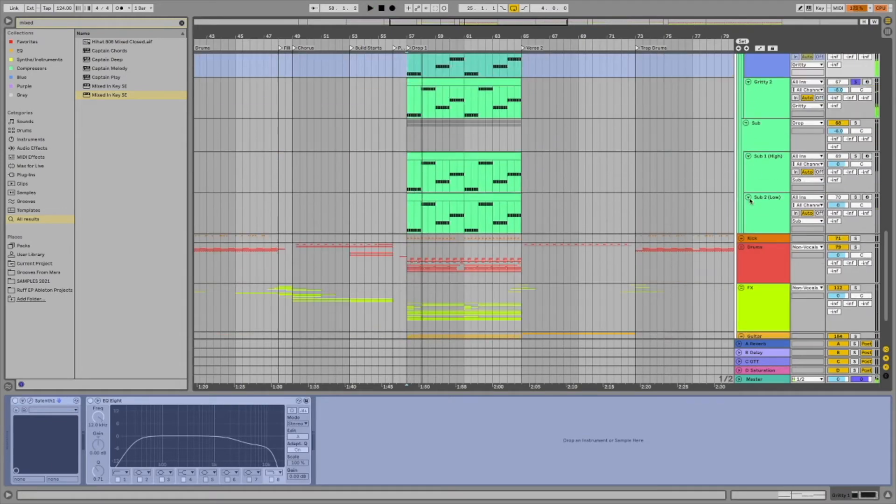
pyautogui.click(772, 187)
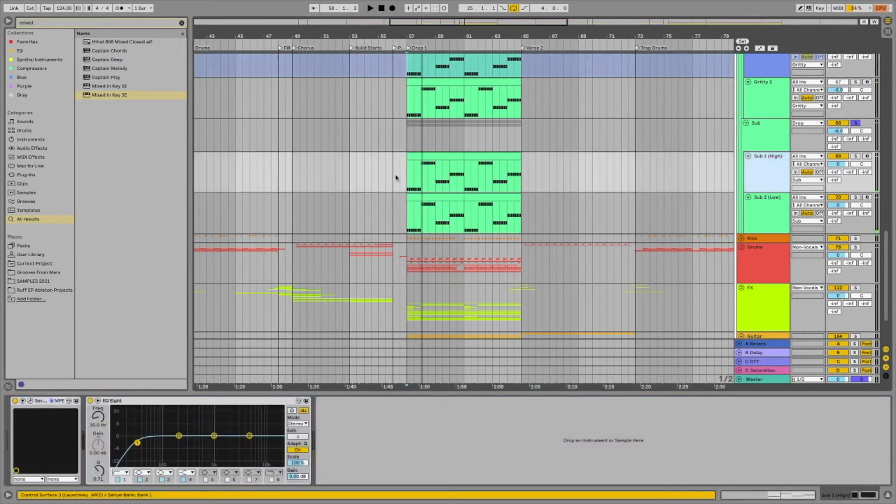
pyautogui.press('space')
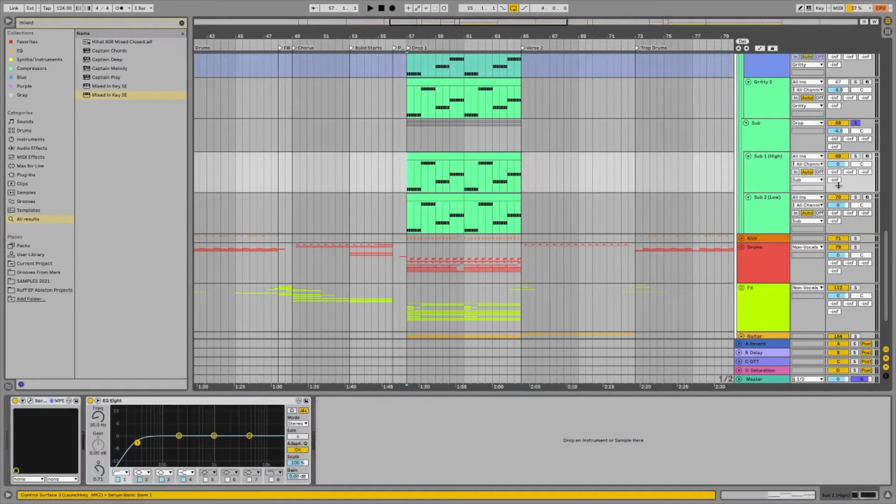
# Step: Play the drop with the Sub bass group soloed, fold the group and clear its solo
pyautogui.press('space')
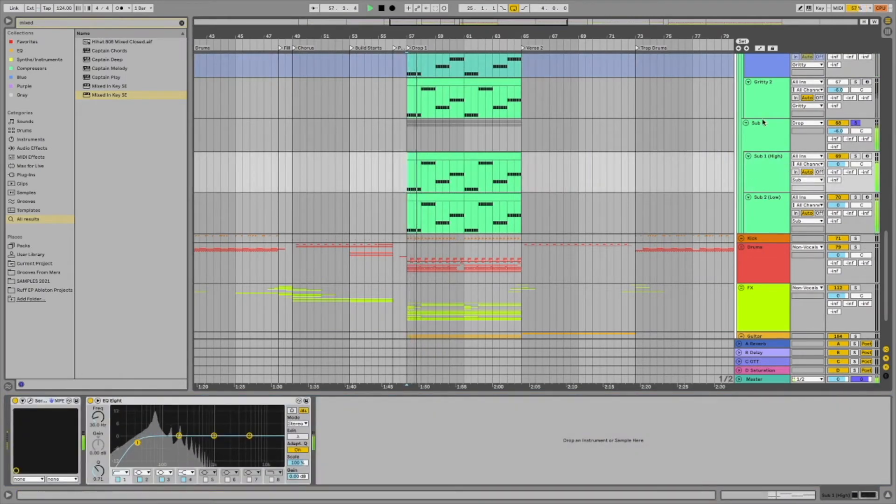
pyautogui.click(746, 123)
pyautogui.click(856, 123)
# Step: Fold the Gritty group and the bass Drop group that contains it
pyautogui.scroll(3, 817, 124)
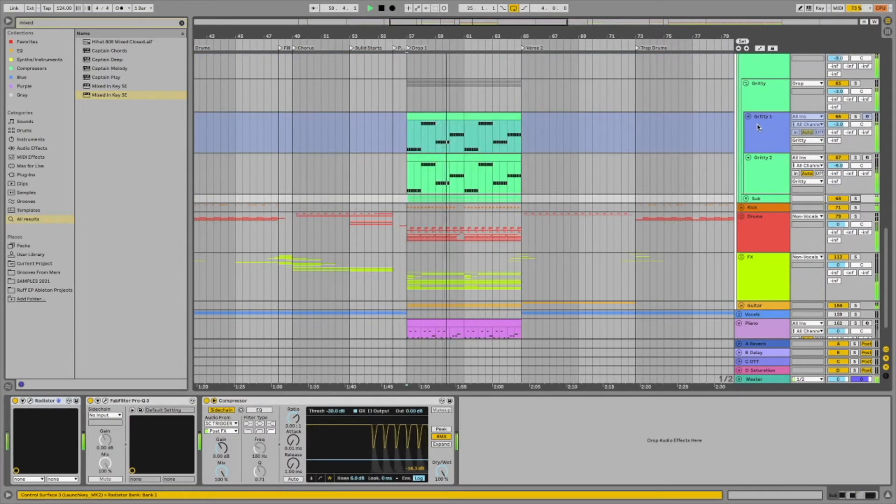
pyautogui.scroll(2, 861, 74)
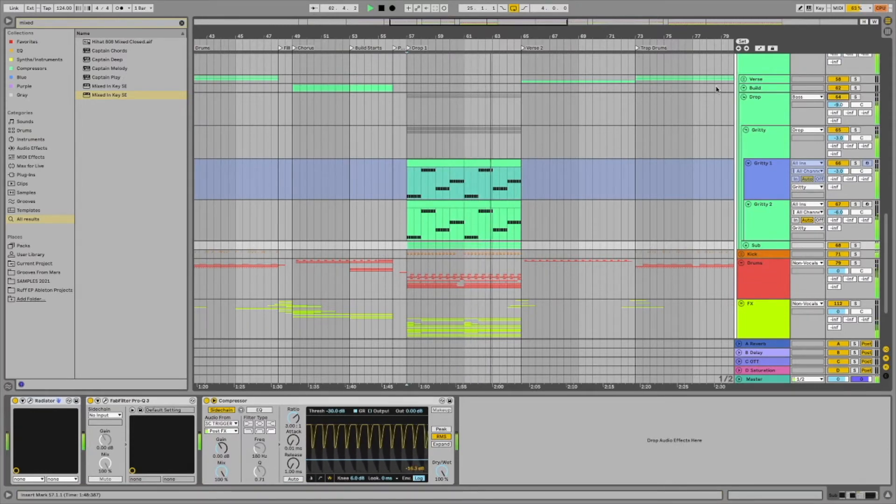
pyautogui.click(747, 131)
pyautogui.click(744, 97)
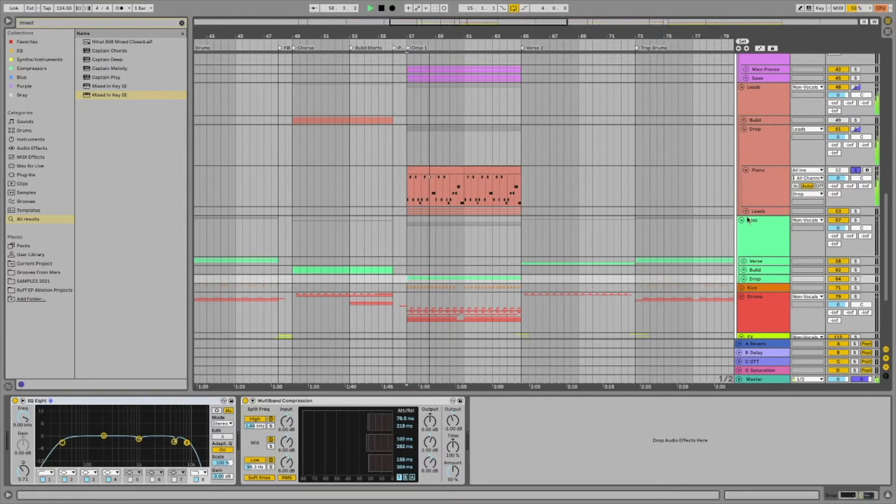
# Step: Unfold the Leads group in the drop, play its soloed lead tracks together with the Piano from bar 57, and fold the group
pyautogui.click(746, 211)
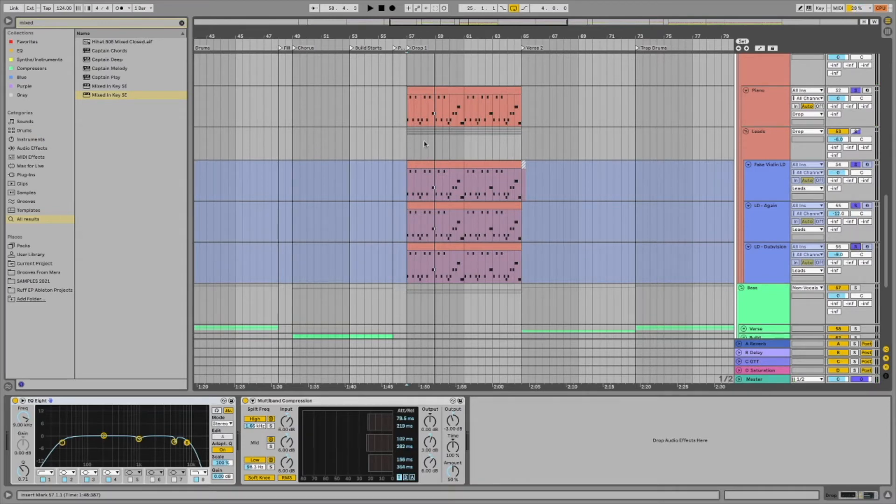
pyautogui.press('space')
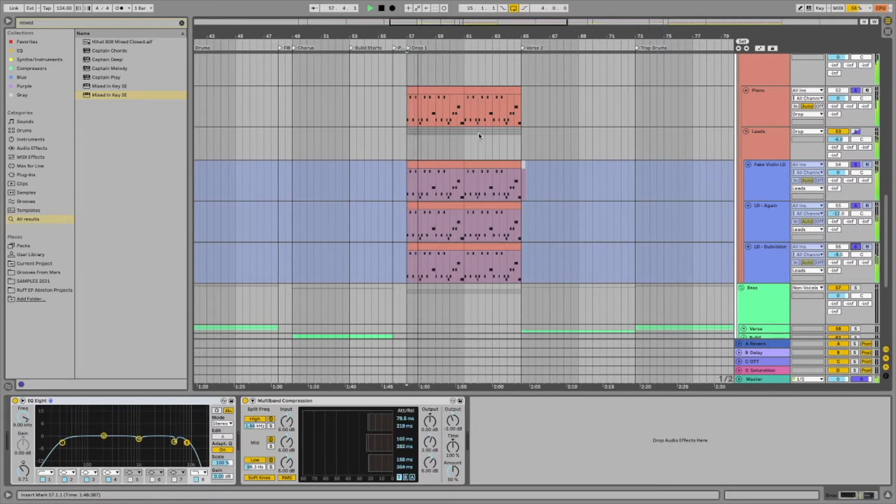
pyautogui.click(746, 131)
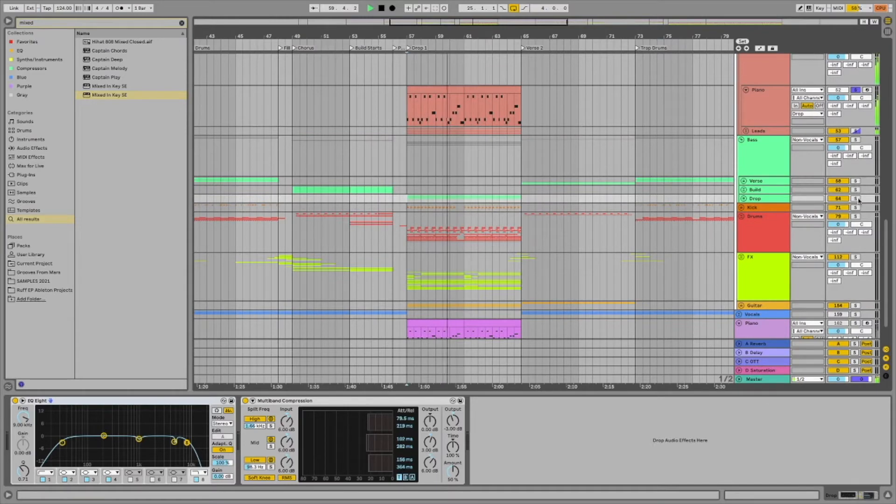
# Step: Audition the drop leads together with the soloed Drop groups of the bass and chords
pyautogui.scroll(5, 855, 196)
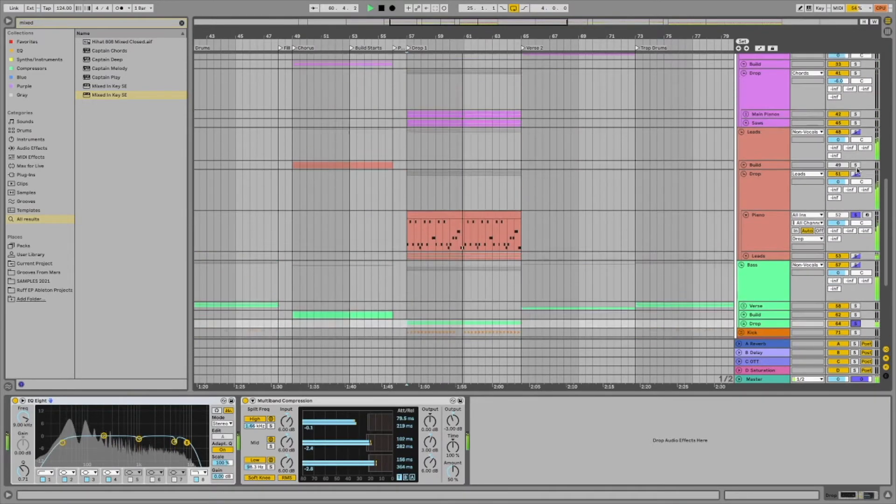
pyautogui.click(855, 102)
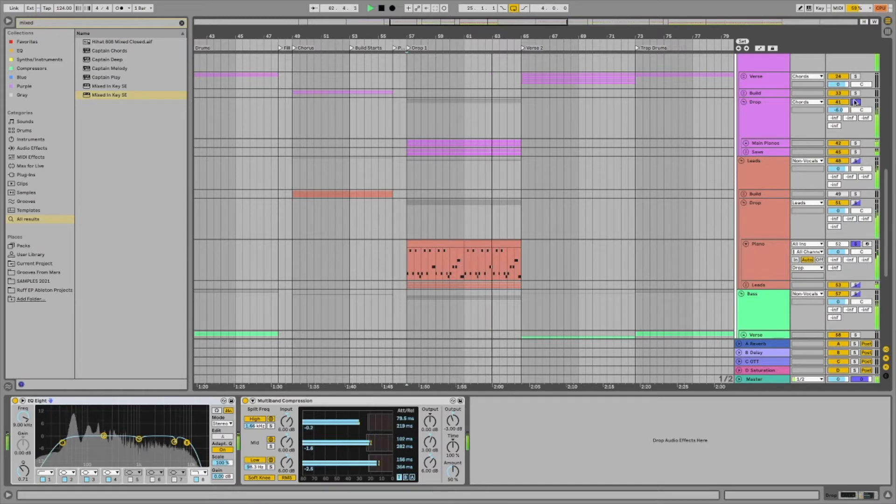
pyautogui.click(855, 103)
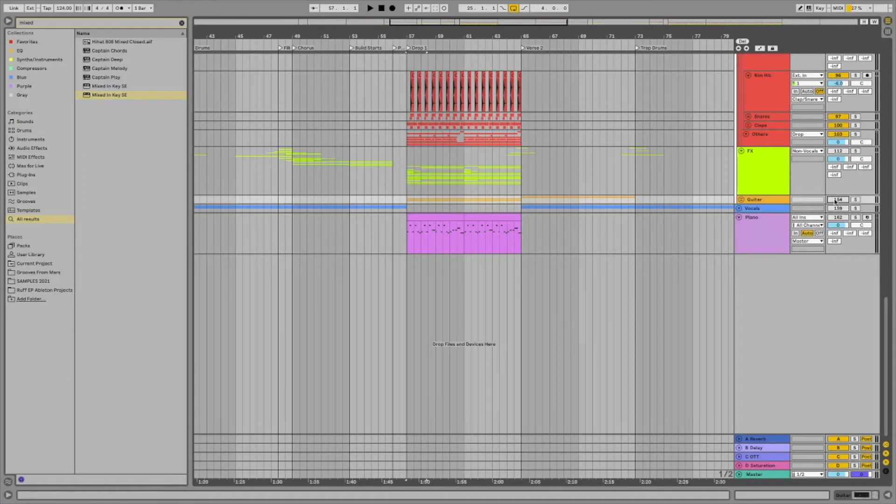
# Step: Unfold the Guitar group and its Drop subgroup, solo the Ambiance track in the drop and play it from bar 57
pyautogui.press('u')
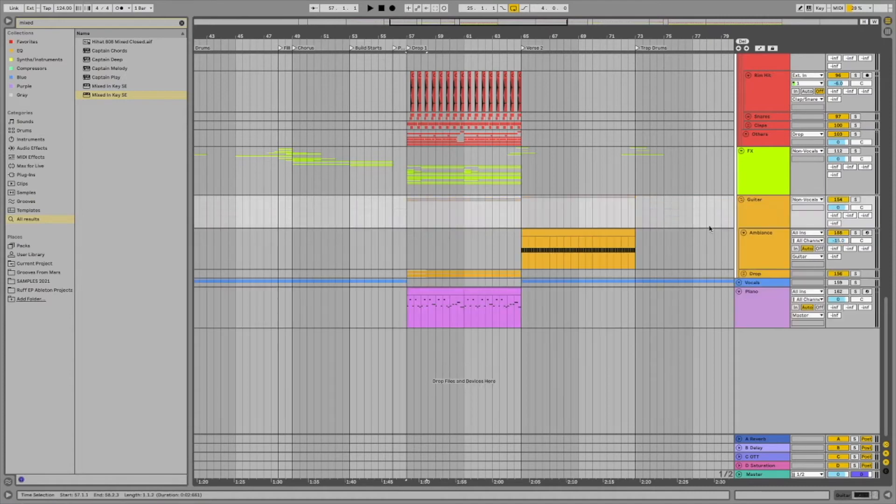
pyautogui.click(747, 275)
pyautogui.click(764, 321)
pyautogui.click(857, 285)
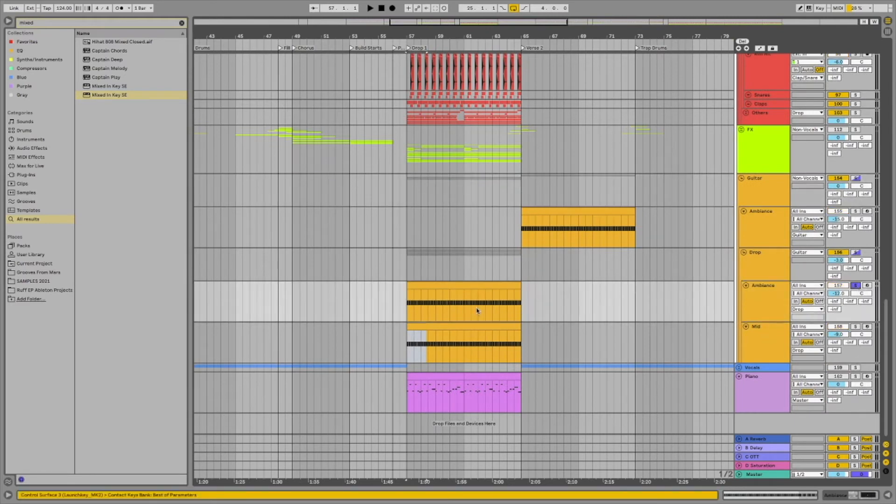
pyautogui.press('space')
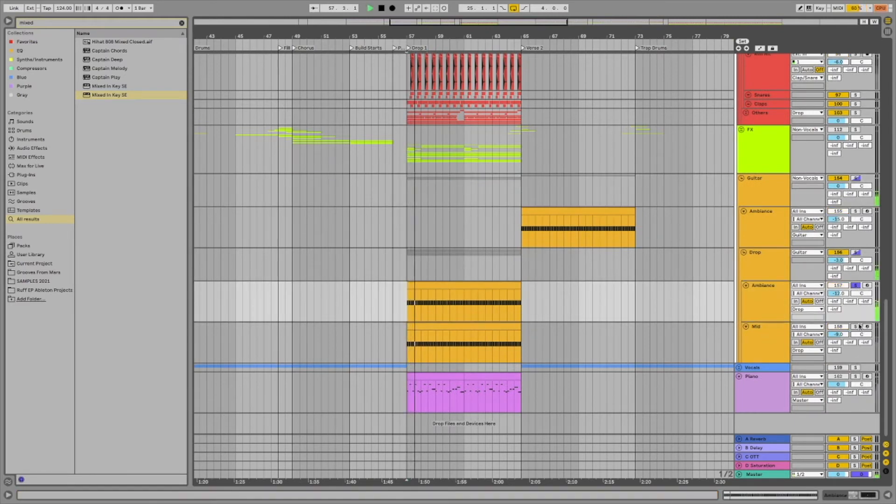
# Step: Solo the Mid guitar track, stop playback and inspect its device chain and the preset loaded in Nexus
pyautogui.click(645, 328)
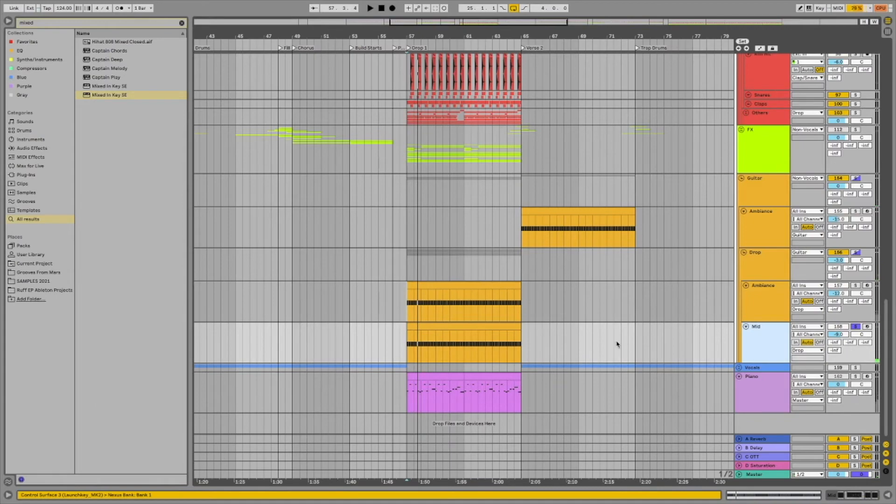
pyautogui.doubleClick(766, 360)
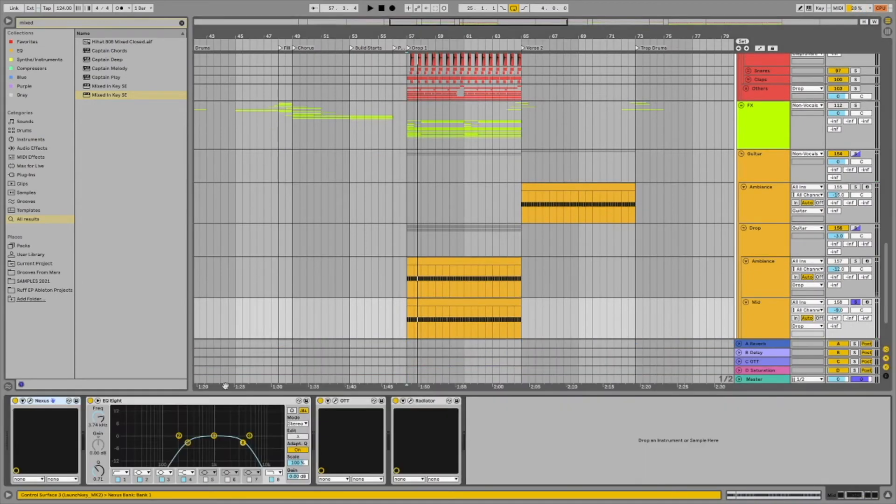
pyautogui.click(31, 401)
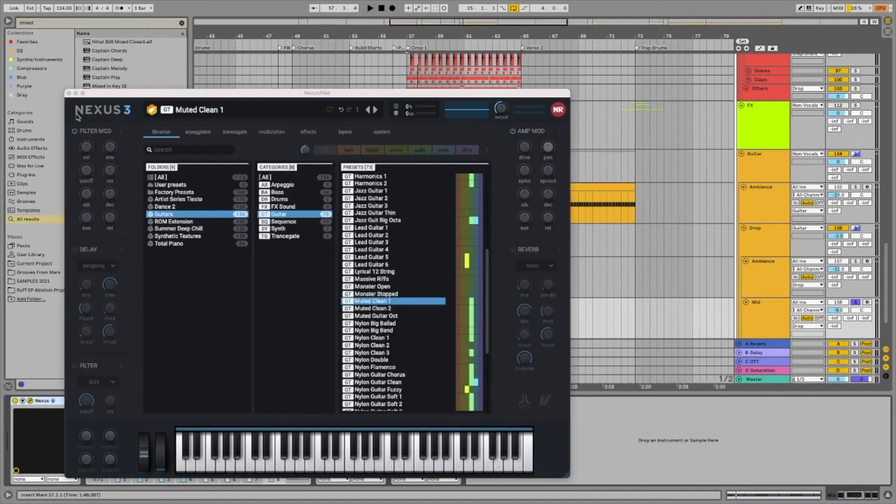
pyautogui.click(68, 94)
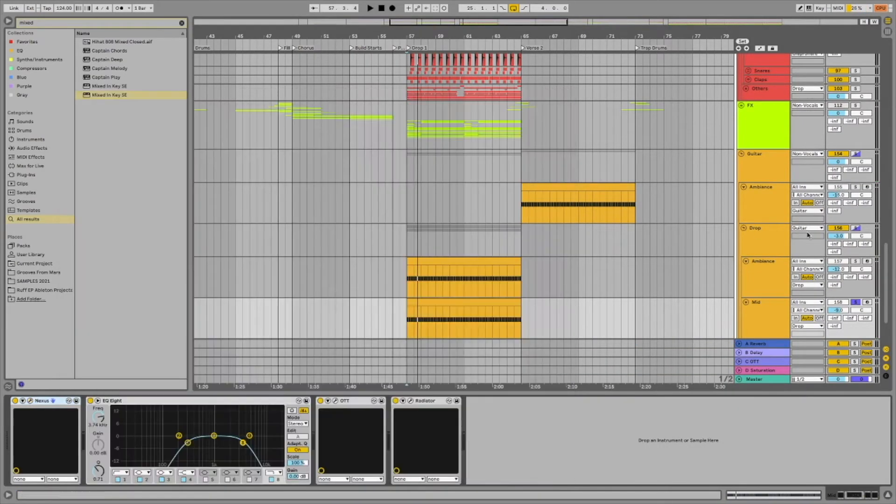
# Step: Audition the soloed guitar Drop group from bar 57, clear its solo and fold it
pyautogui.press('space')
pyautogui.click(868, 227)
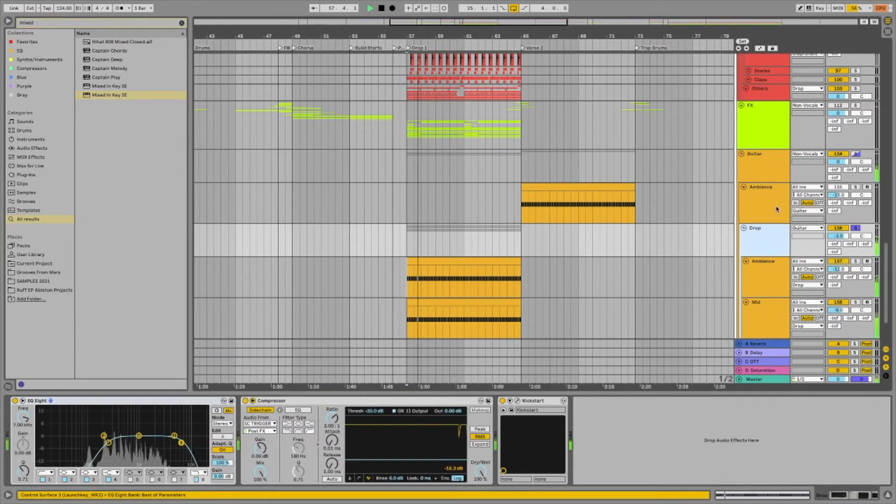
pyautogui.click(856, 228)
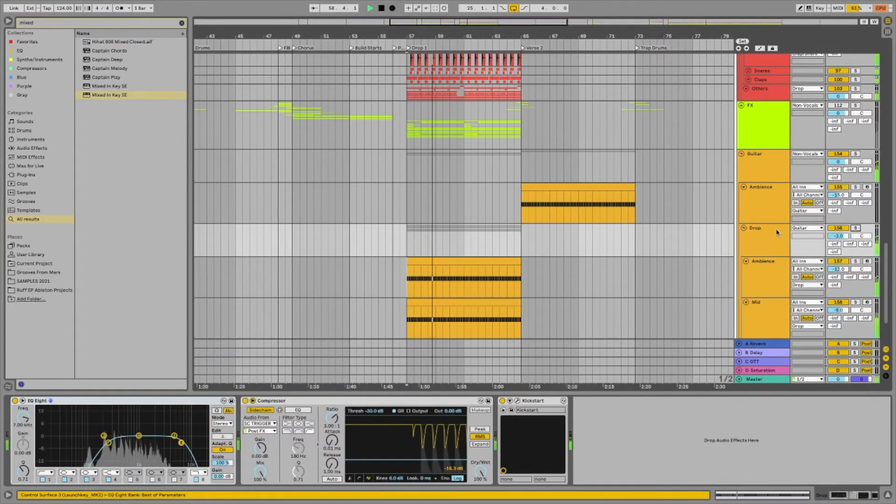
pyautogui.click(749, 228)
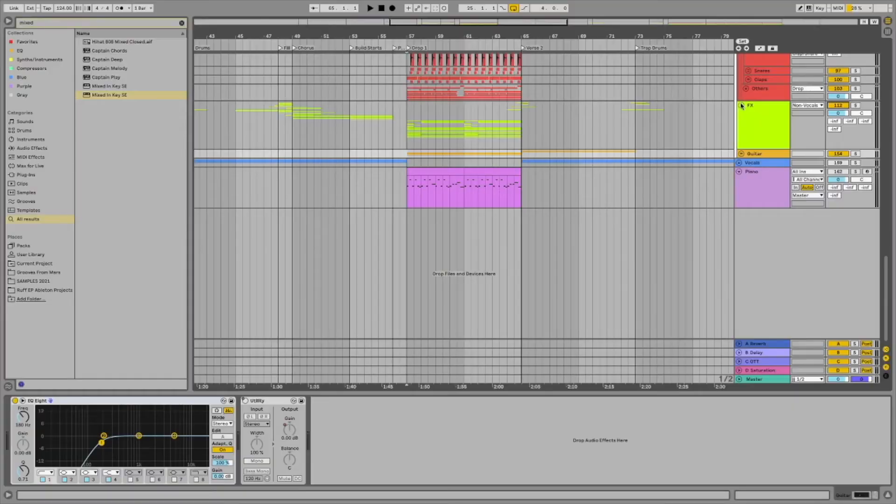
# Step: Unfold the FX group, its Drop subgroup and the Crashes group inside it
pyautogui.click(742, 105)
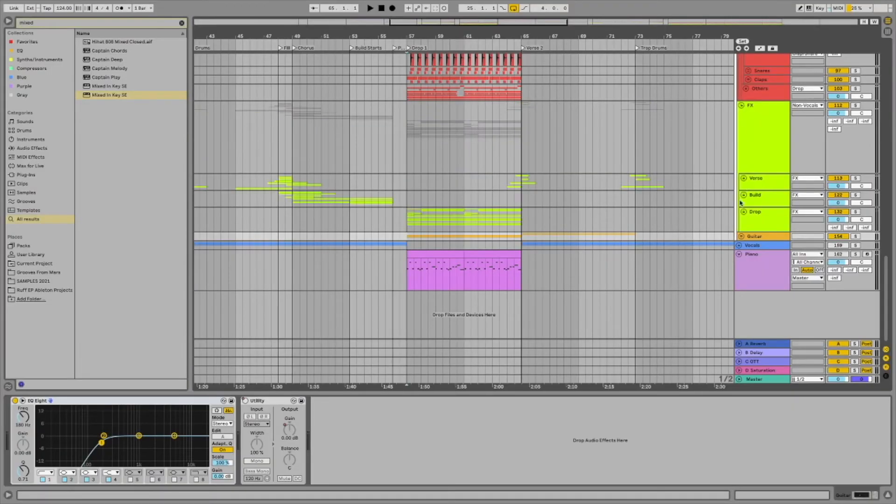
pyautogui.click(743, 212)
pyautogui.click(750, 222)
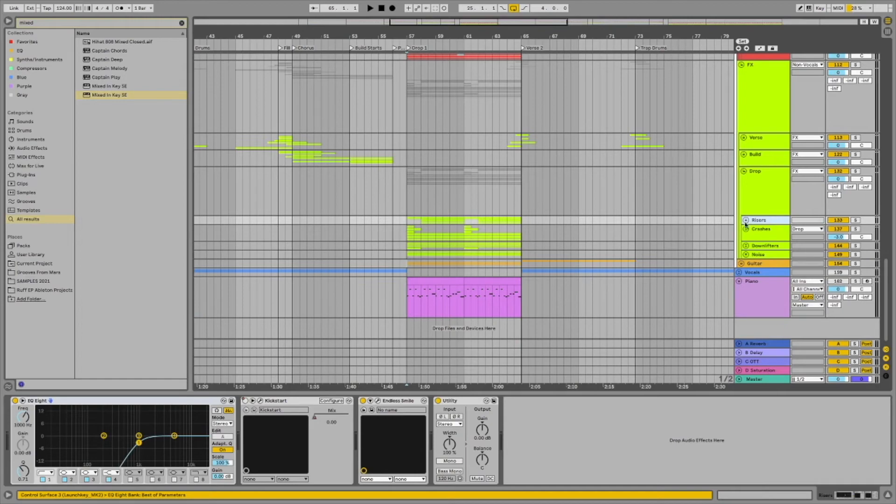
pyautogui.click(747, 229)
# Step: Play the drop from bar 57 and look through the crash layers and other effects tracks
pyautogui.click(408, 182)
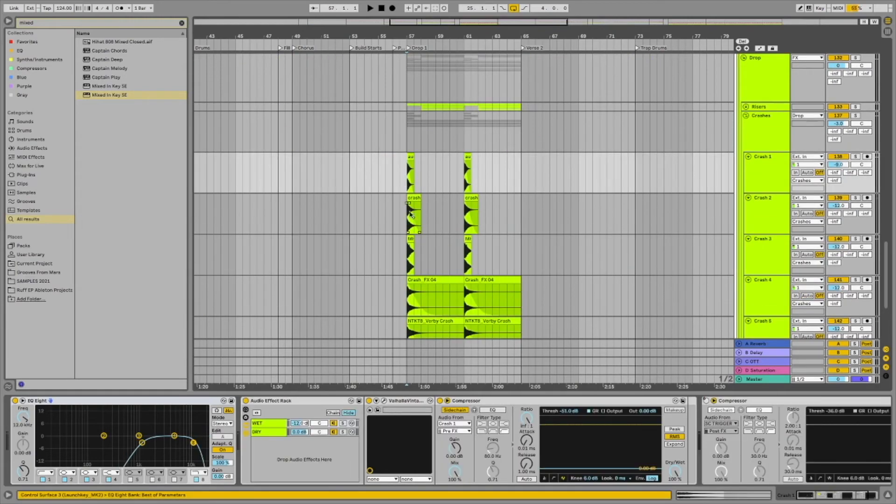
pyautogui.scroll(-3, 614, 221)
pyautogui.press('space')
pyautogui.scroll(-4, 614, 221)
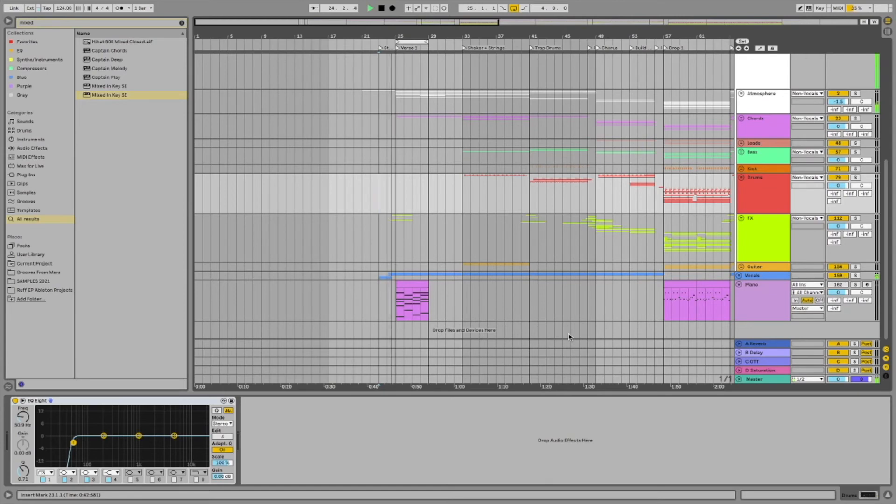
# Step: Switch off the arrangement loop while playing through Verse 1
pyautogui.click(511, 10)
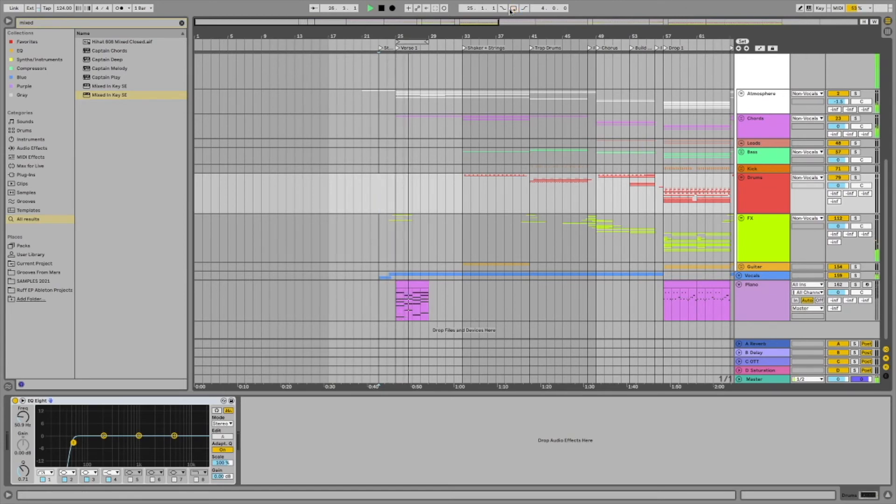